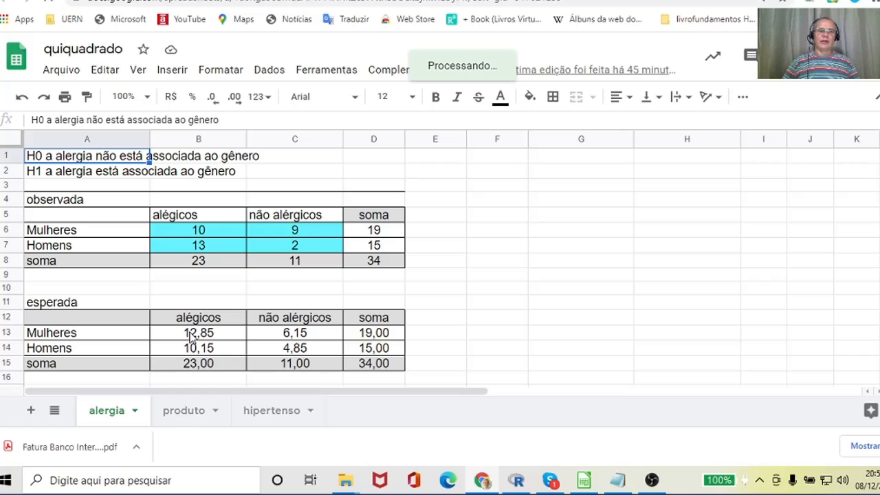
# - Inspect the expected-frequency formulas for allergic and non-allergic women in cells B13 and C13, leaving them as they are
pyautogui.click(194, 234)
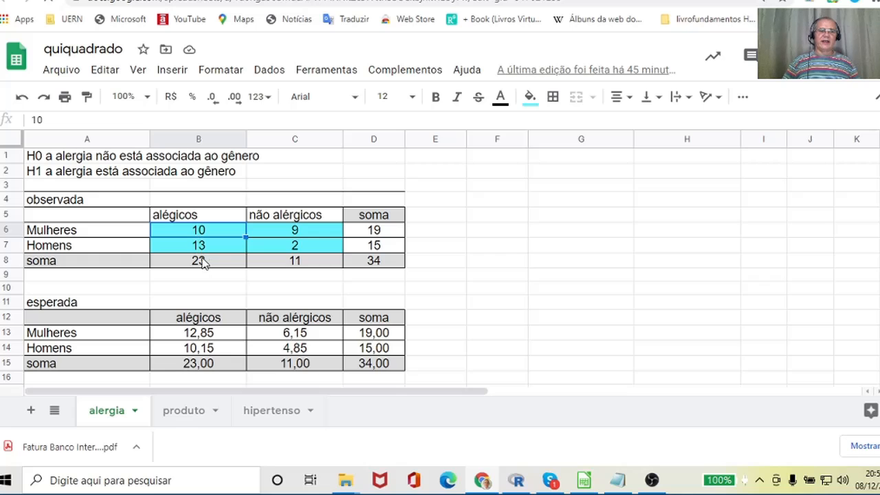
pyautogui.doubleClick(206, 335)
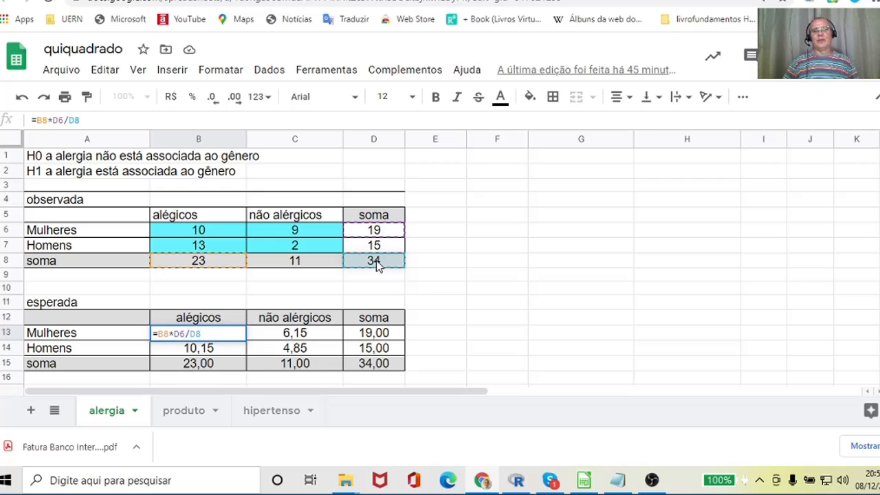
pyautogui.press('Return')
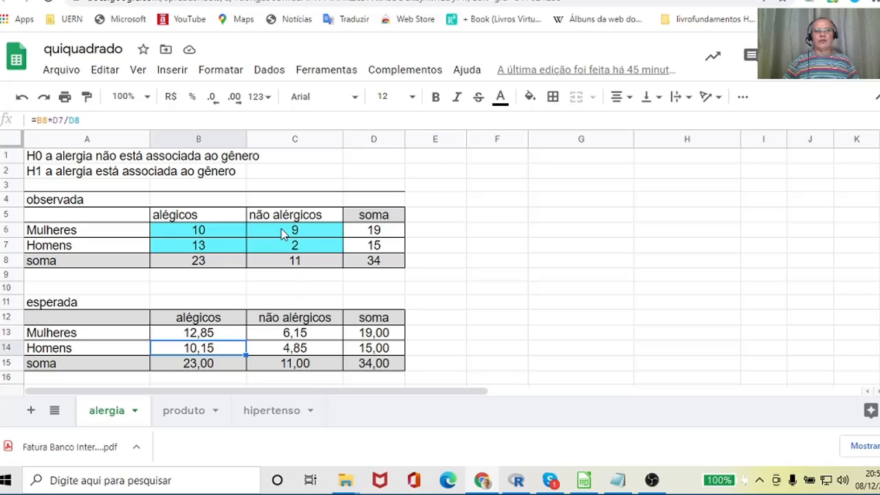
pyautogui.click(307, 335)
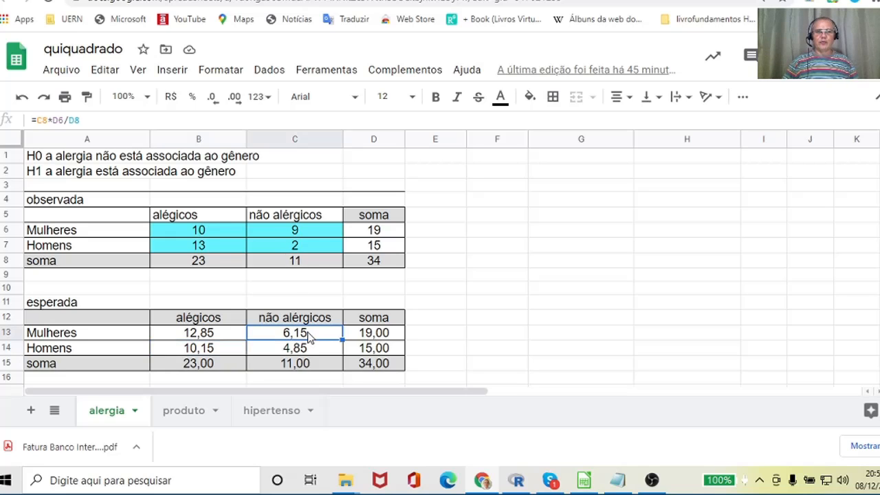
pyautogui.doubleClick(305, 334)
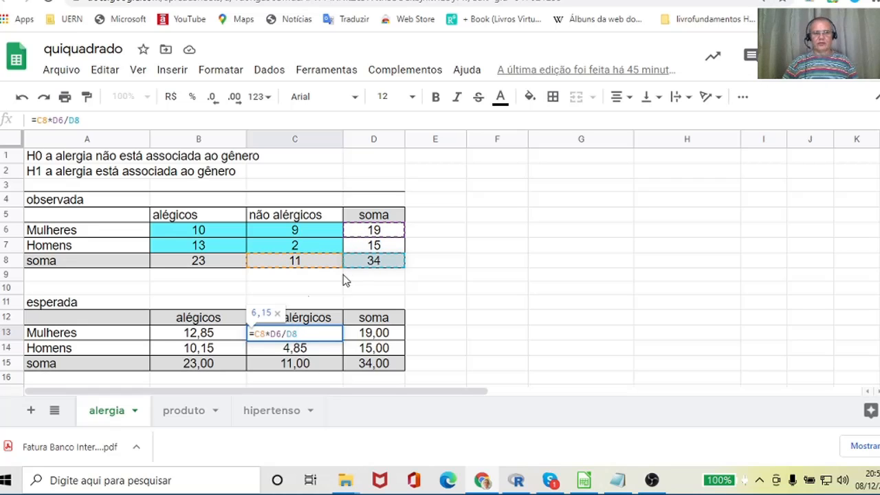
pyautogui.press('Return')
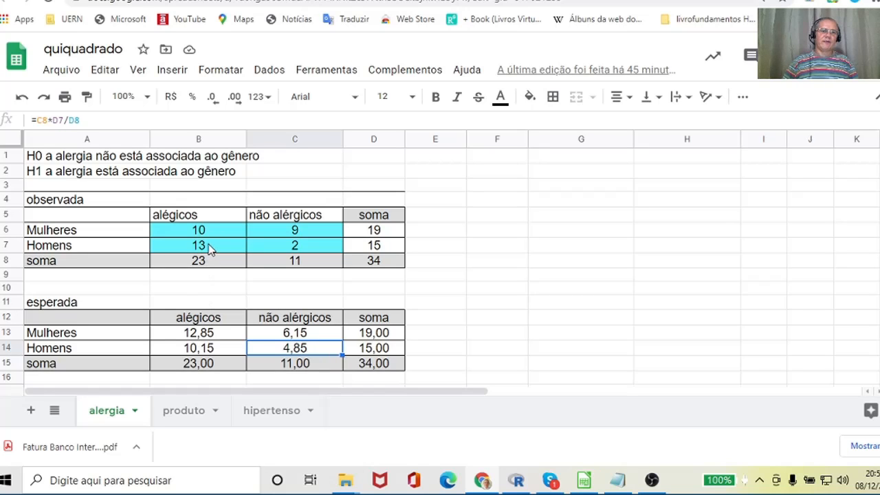
# - Inspect the expected-frequency formulas for allergic and non-allergic men in cells B14 and C14 without editing them
pyautogui.click(213, 354)
pyautogui.doubleClick(216, 352)
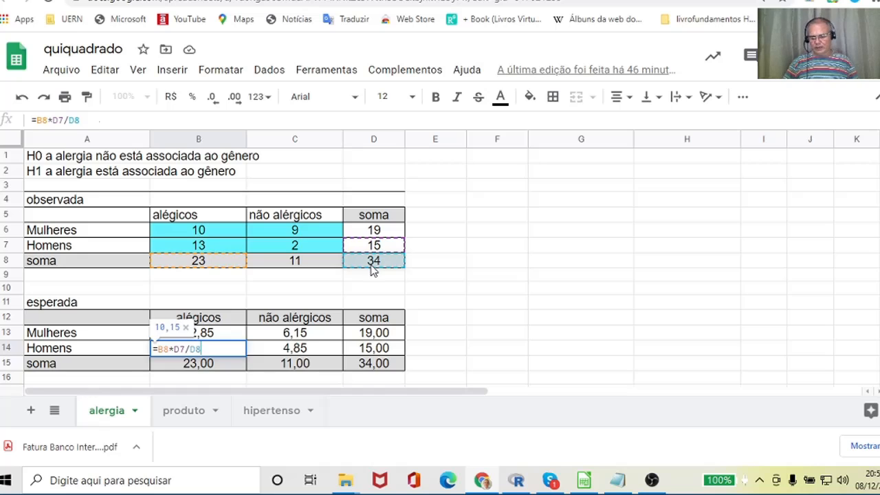
pyautogui.press('Return')
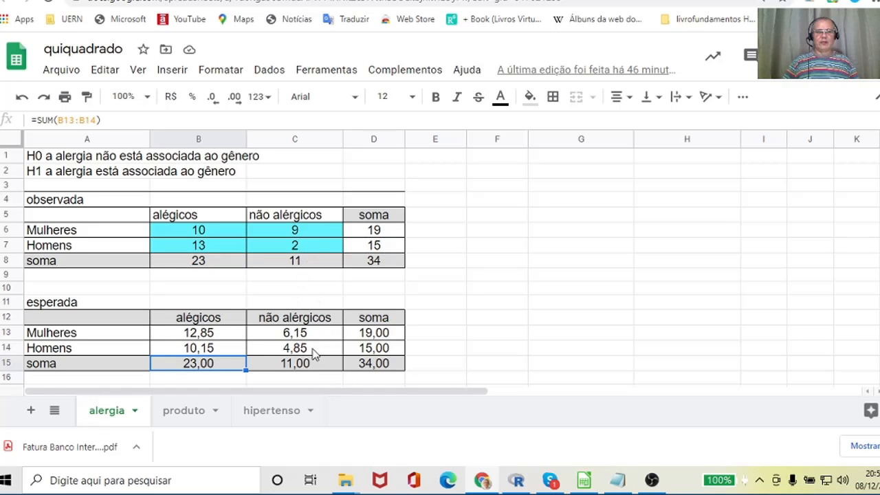
pyautogui.doubleClick(308, 348)
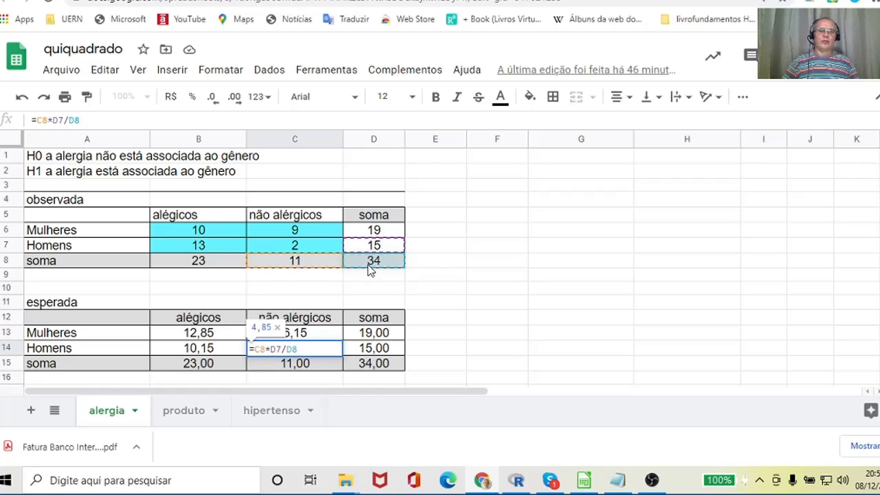
pyautogui.press('Return')
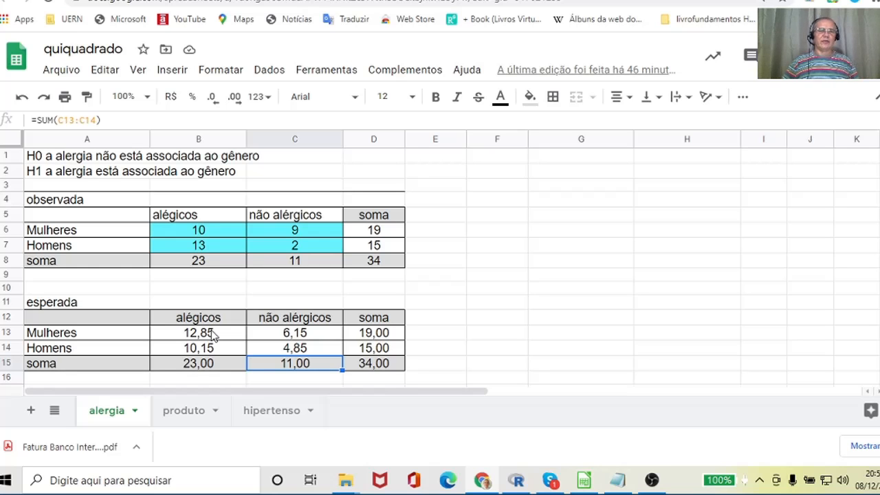
# - Review the frequency comparison table and check the dif^2 and dif^2/fe formulas in the Mulheres-alégicos row
pyautogui.scroll(-5, 213, 334)
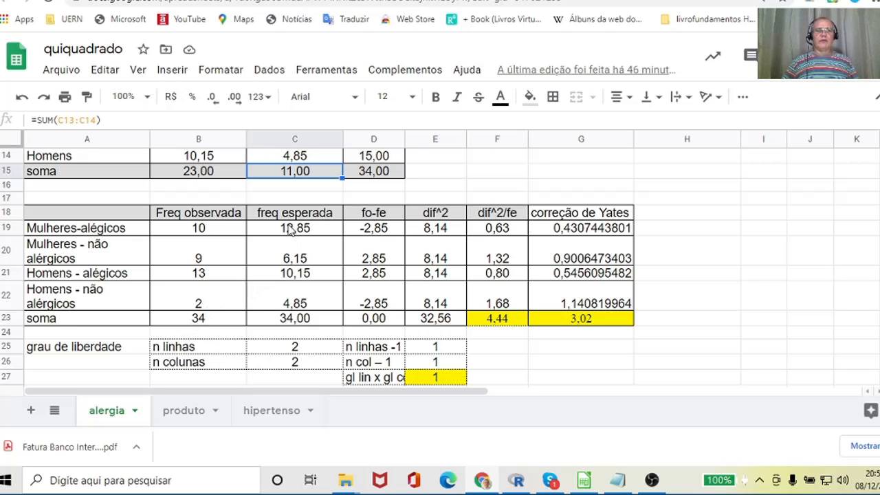
pyautogui.scroll(1, 289, 231)
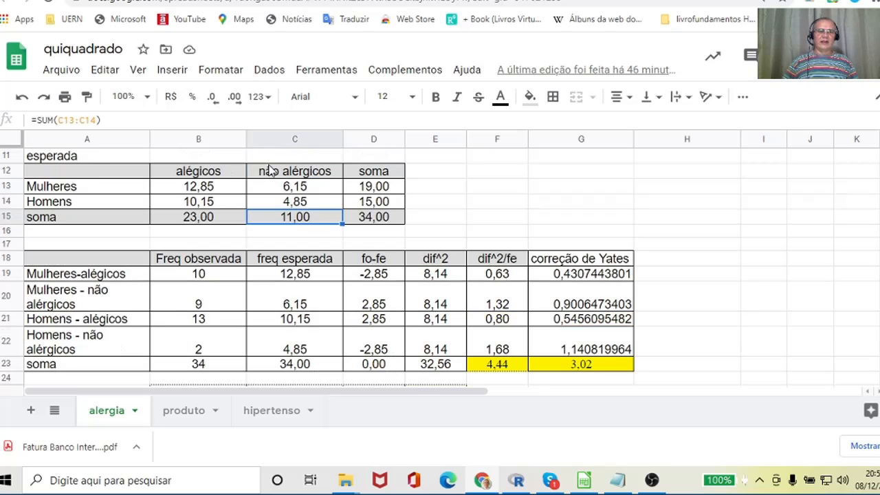
pyautogui.scroll(-1, 304, 319)
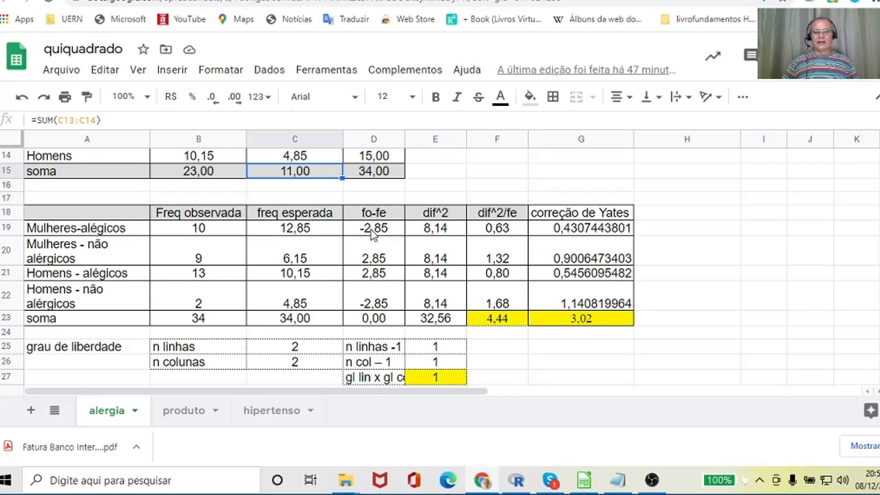
pyautogui.click(434, 228)
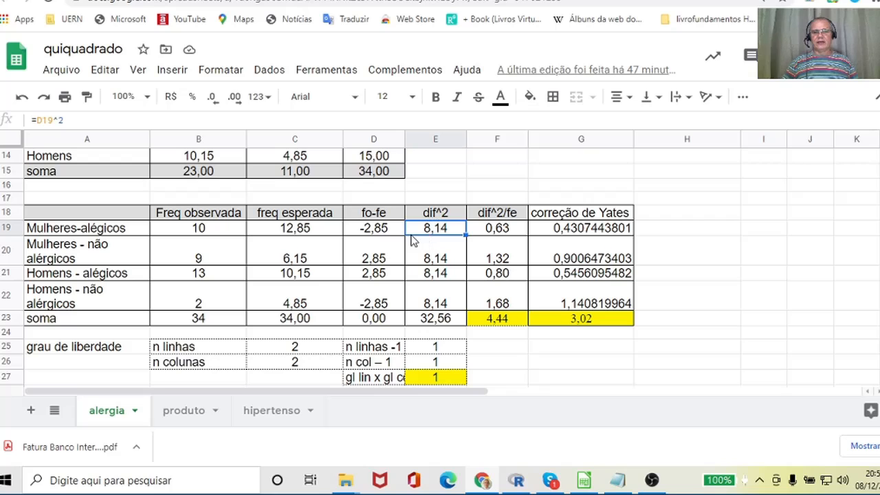
pyautogui.click(487, 235)
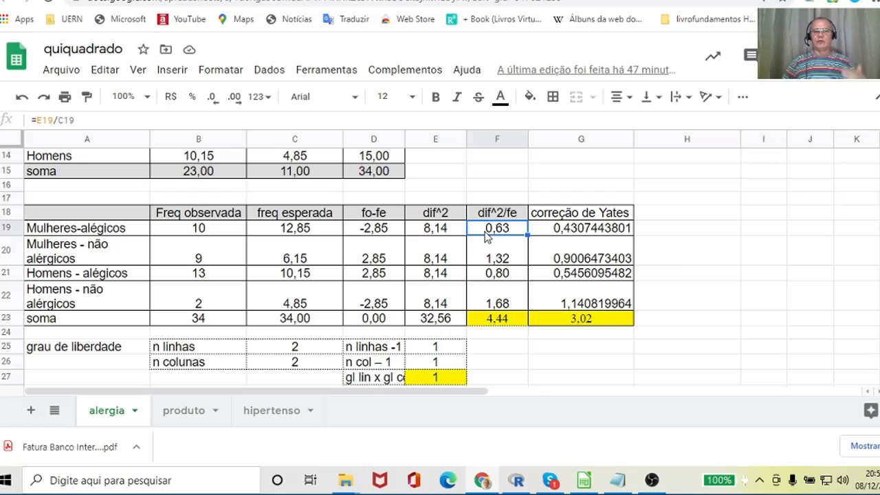
# - Check the dif^2/fe formulas for each group in F19 through F22 and the chi-square sum formula in F23
pyautogui.click(495, 253)
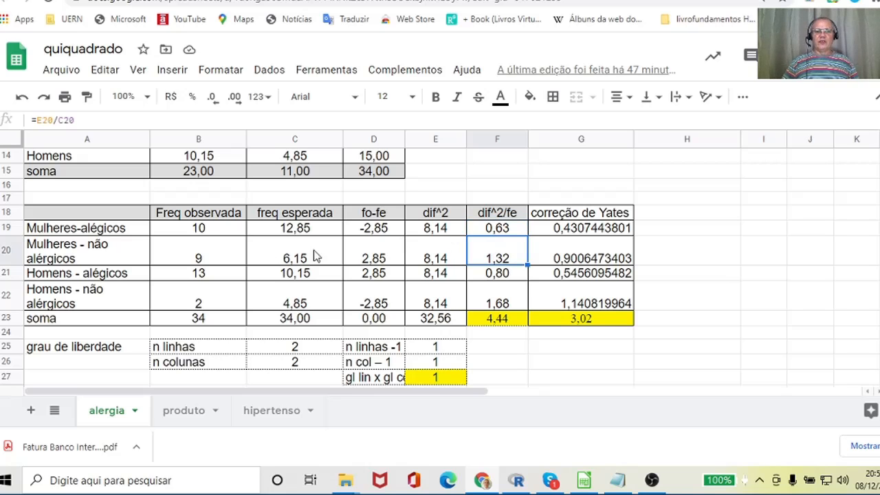
pyautogui.click(219, 253)
pyautogui.click(444, 247)
pyautogui.click(490, 229)
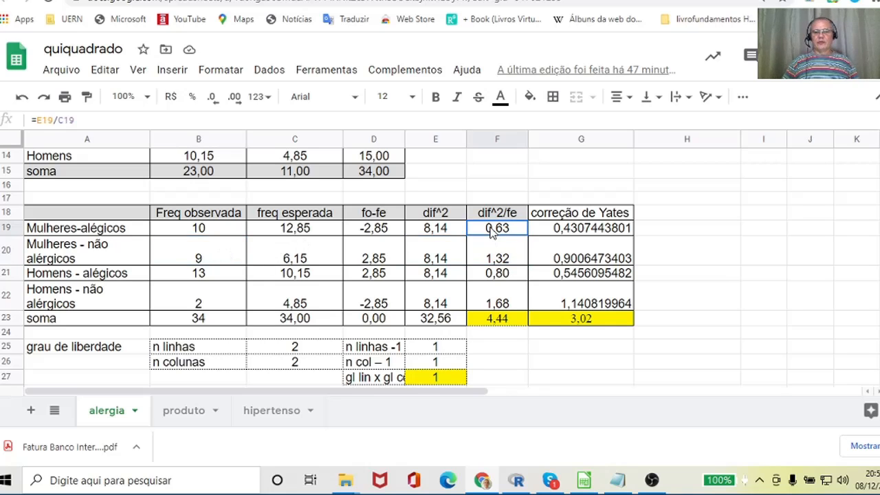
pyautogui.click(499, 253)
pyautogui.click(510, 275)
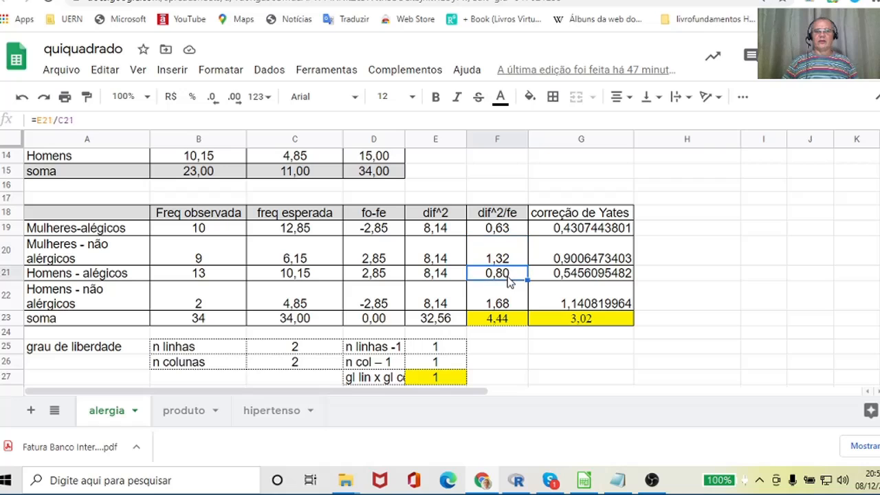
pyautogui.click(511, 303)
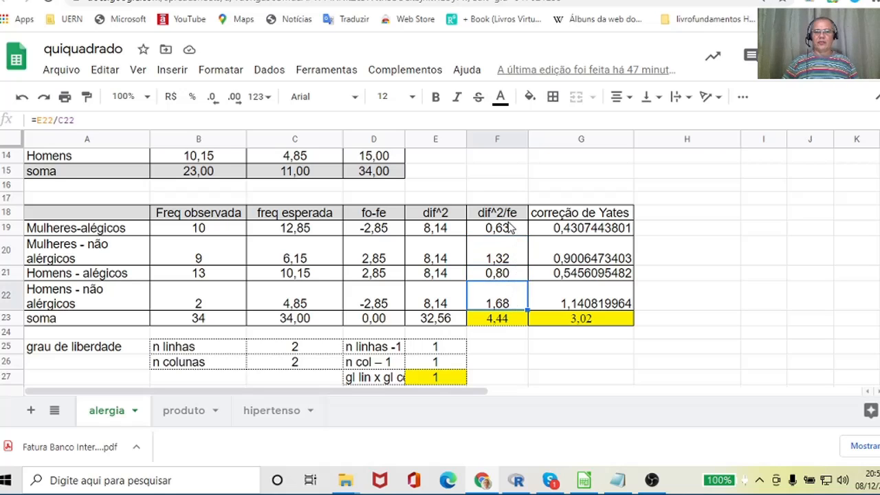
pyautogui.click(496, 318)
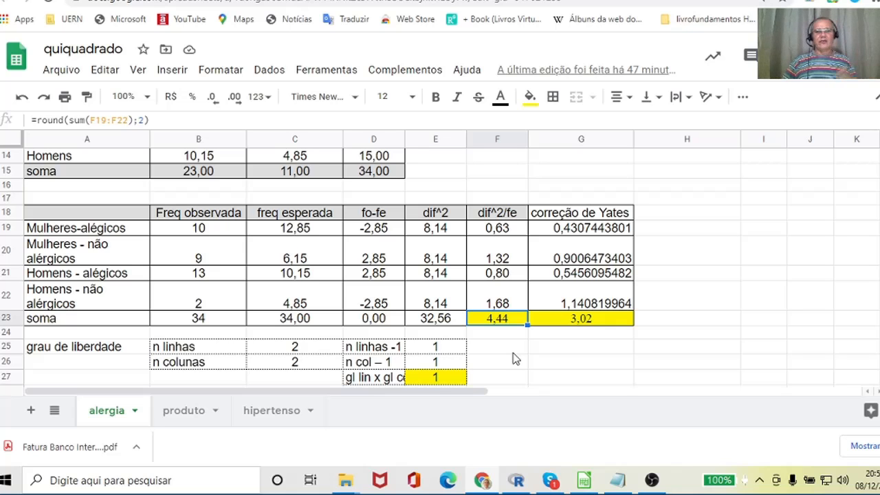
# - Examine the degrees-of-freedom formulas for rows, columns and their product in cells E25 through E27
pyautogui.scroll(-1, 507, 349)
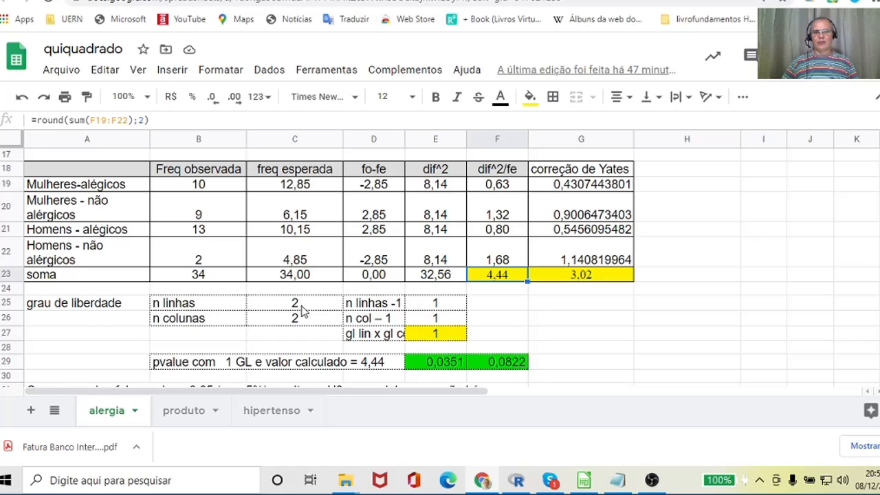
pyautogui.click(429, 302)
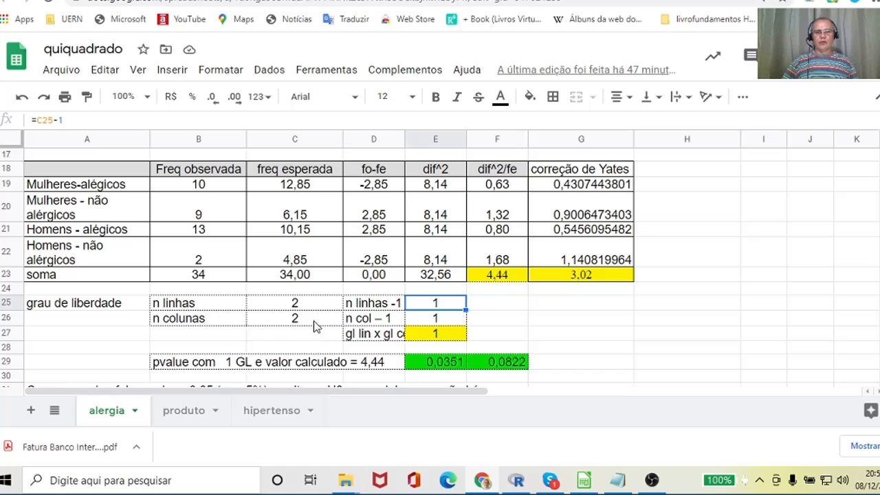
pyautogui.click(415, 322)
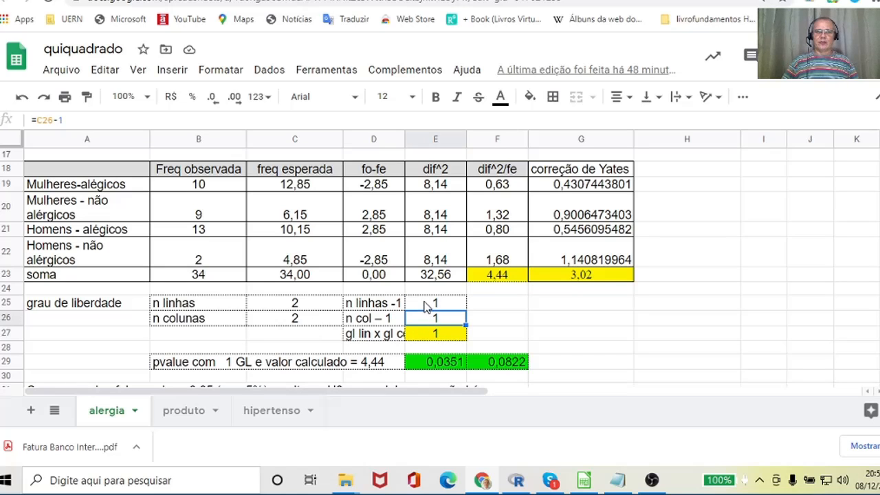
pyautogui.click(424, 307)
pyautogui.click(434, 322)
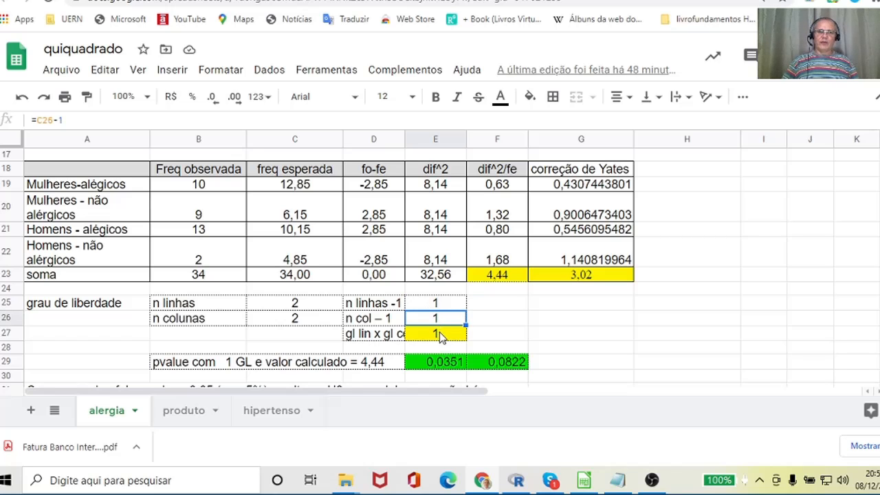
pyautogui.click(439, 333)
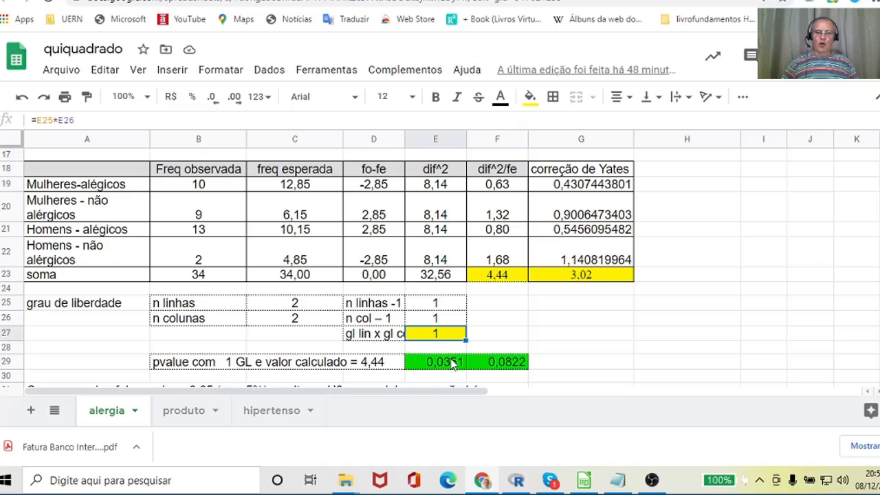
# - Inspect the p-value formula for the uncorrected chi-square in cell E29 without changing it
pyautogui.click(452, 365)
pyautogui.doubleClick(452, 364)
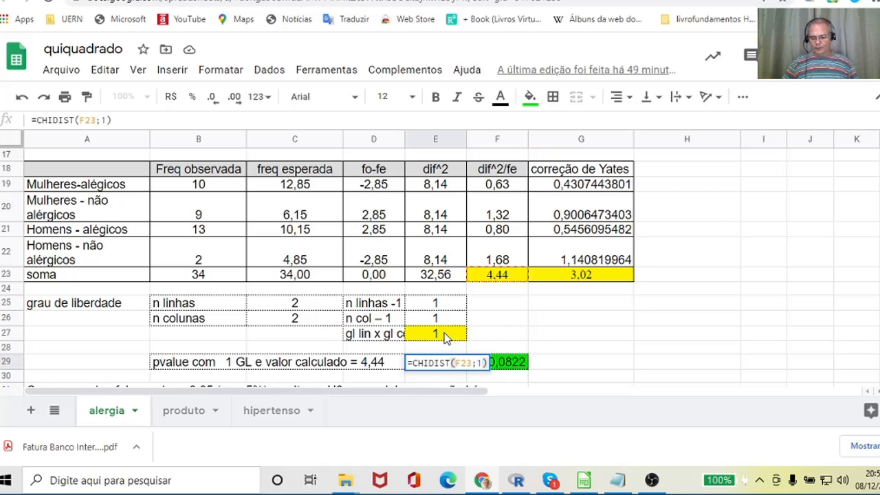
pyautogui.press('Return')
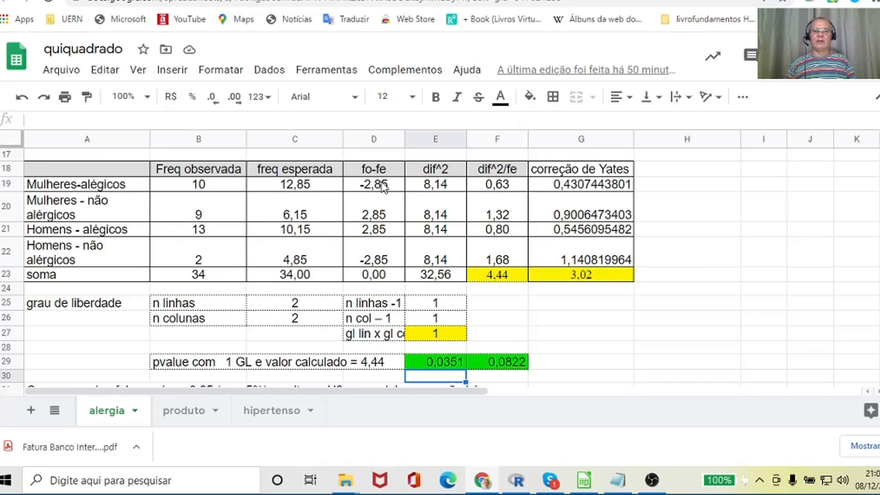
# - Examine the Yates correction formulas for each group in G19 through G22 and their rounded sum in G23
pyautogui.click(565, 187)
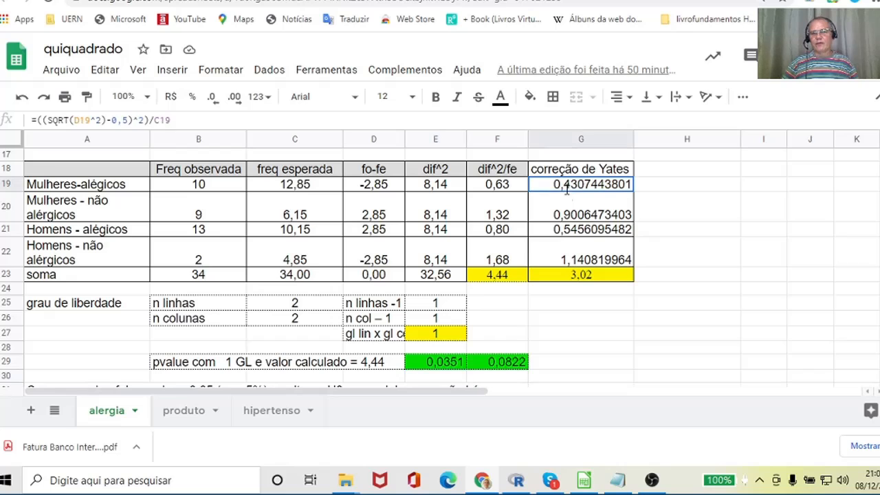
pyautogui.doubleClick(567, 188)
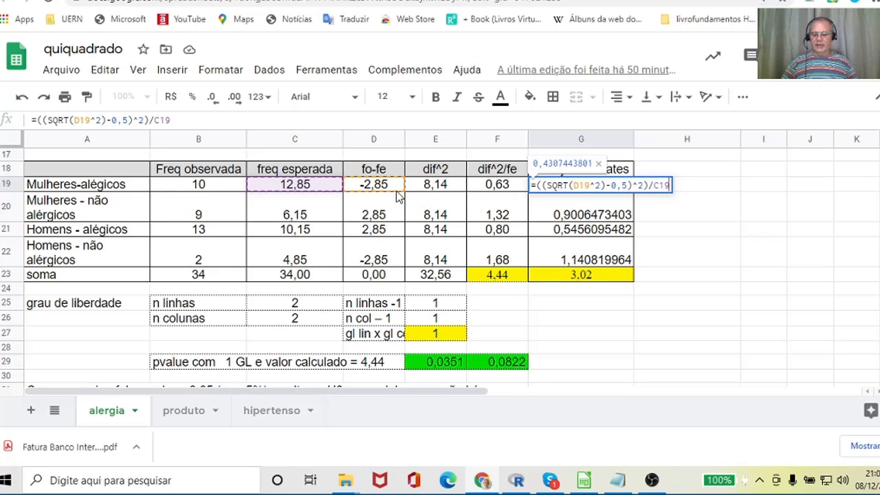
pyautogui.press('Return')
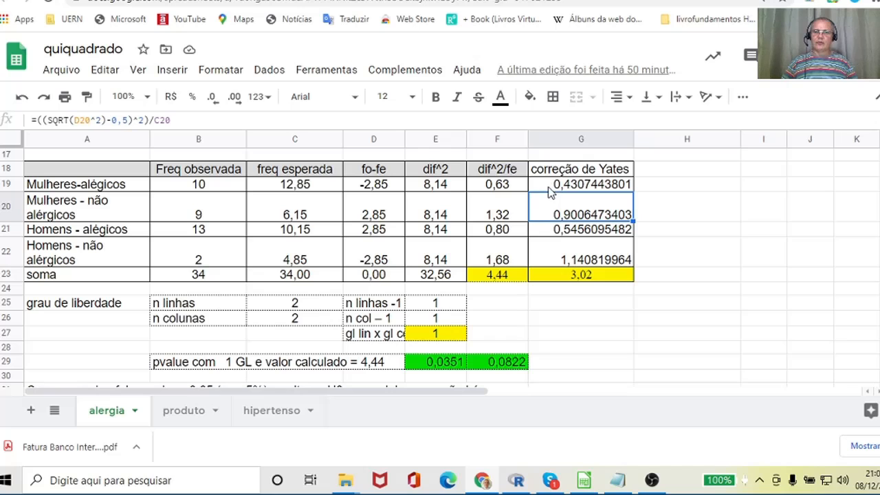
pyautogui.click(549, 187)
pyautogui.click(555, 212)
pyautogui.click(559, 232)
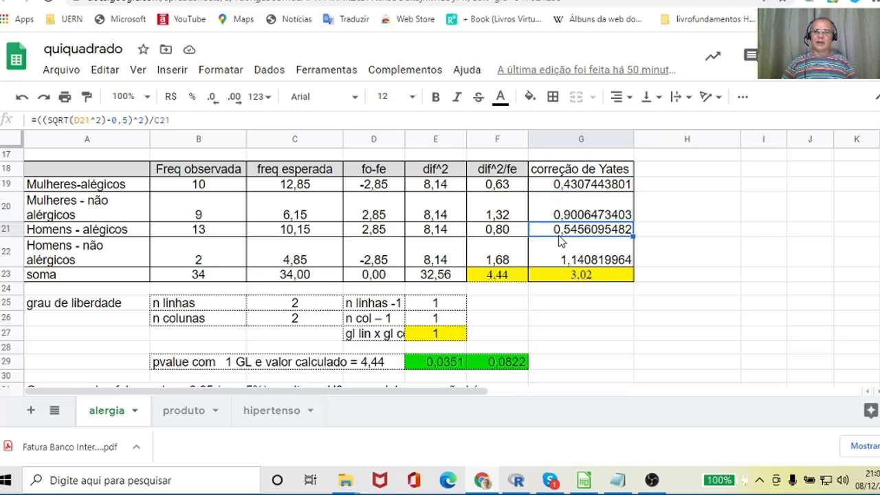
pyautogui.click(561, 255)
pyautogui.click(582, 283)
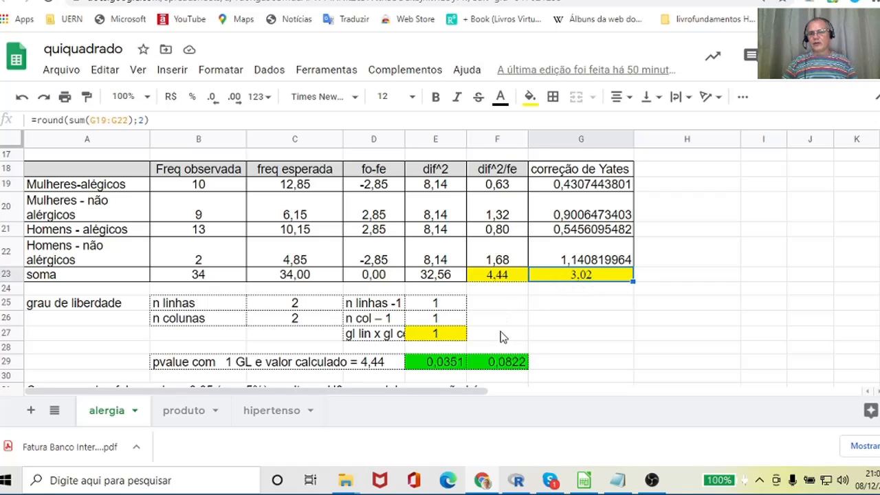
# - Inspect the p-value formula for the Yates-corrected chi-square in cell F29, leaving it unedited
pyautogui.click(512, 364)
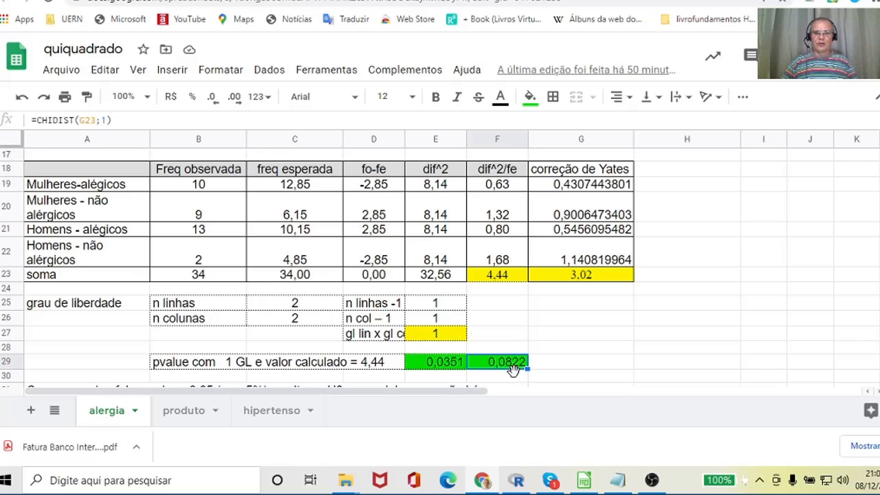
pyautogui.doubleClick(509, 366)
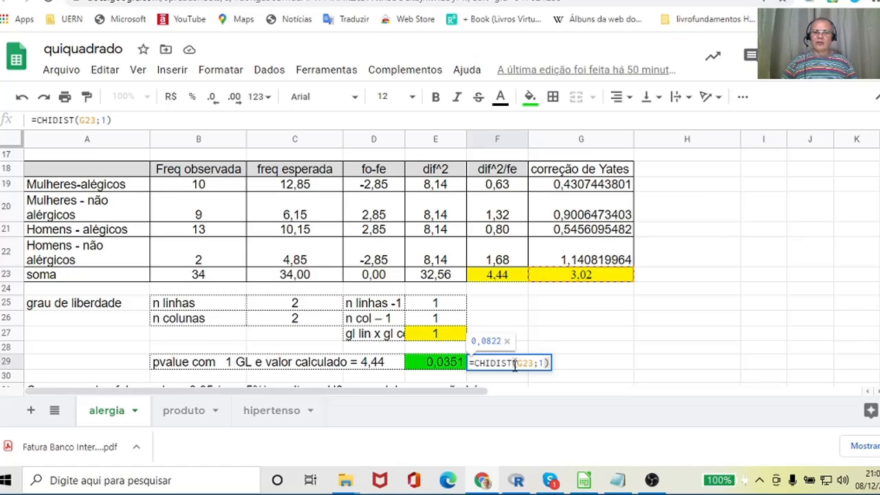
pyautogui.press('Return')
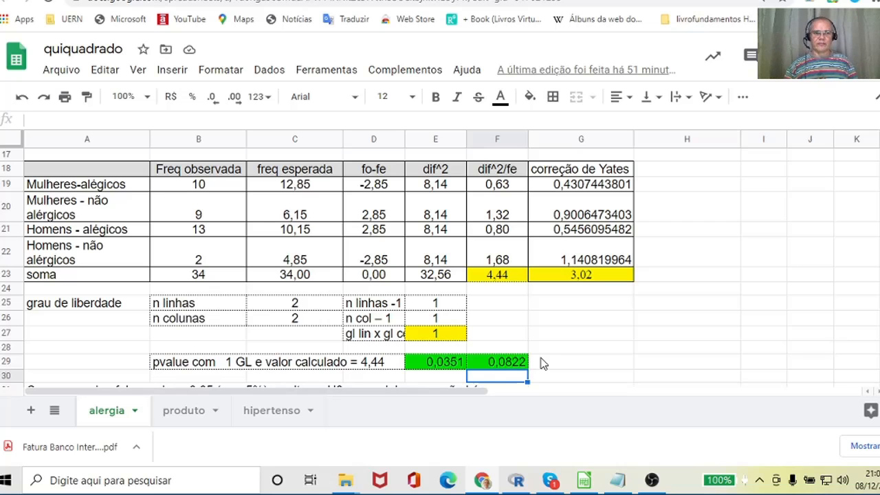
# - Open the produto sheet and inspect the expected-frequency formula for men and product A in cell B13 without changing it
pyautogui.click(190, 411)
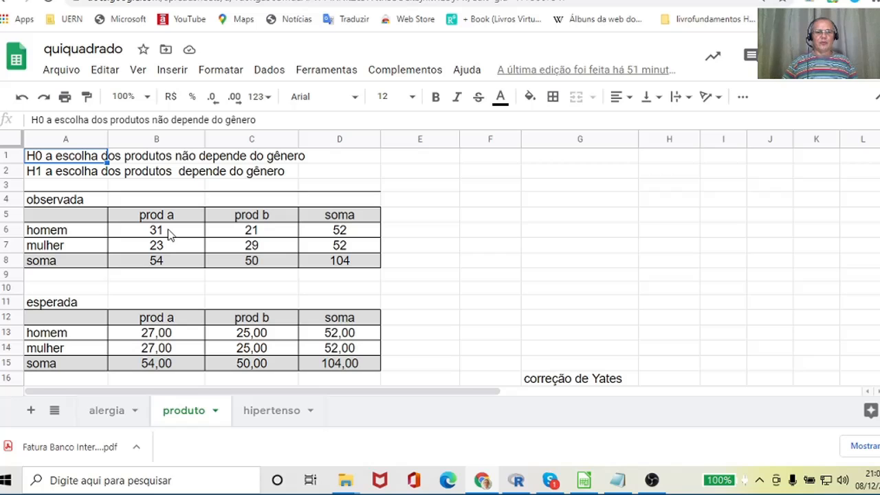
pyautogui.doubleClick(159, 336)
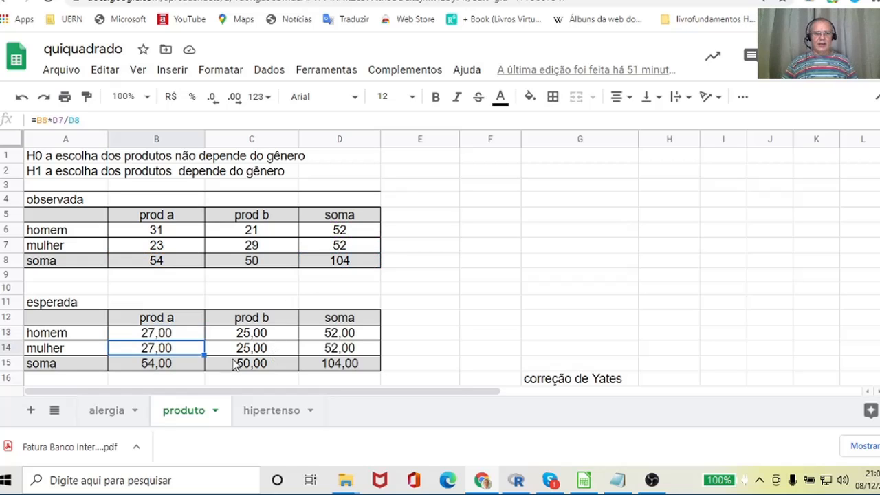
pyautogui.press('Return')
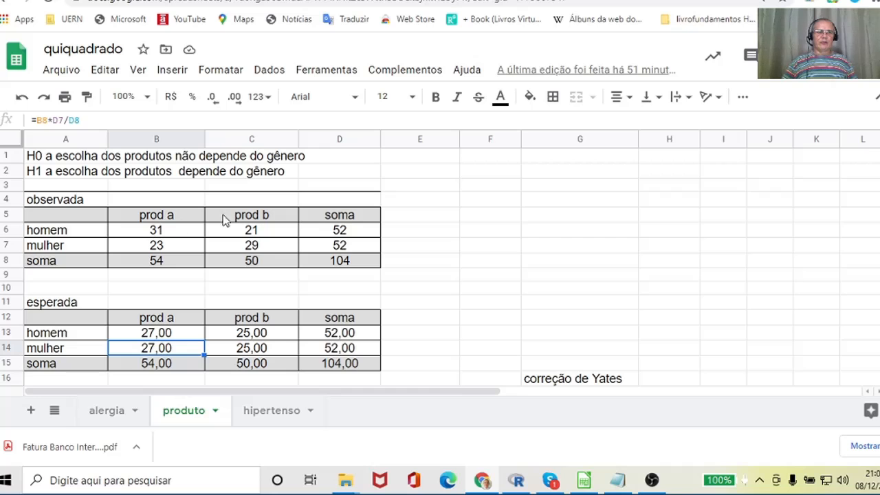
# - Examine the squared-difference formula in E19, the dif^2/fe formulas in F19 through F22 and their rounded sum in F23
pyautogui.scroll(-3, 280, 272)
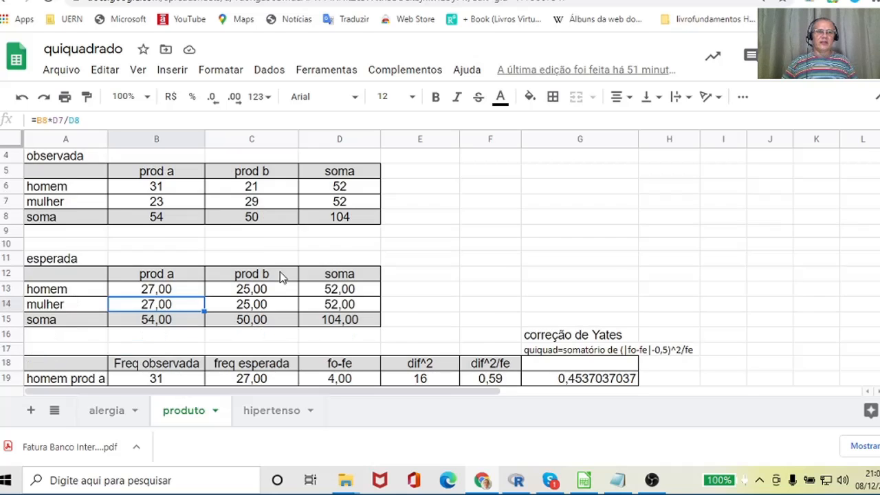
pyautogui.scroll(-1, 274, 271)
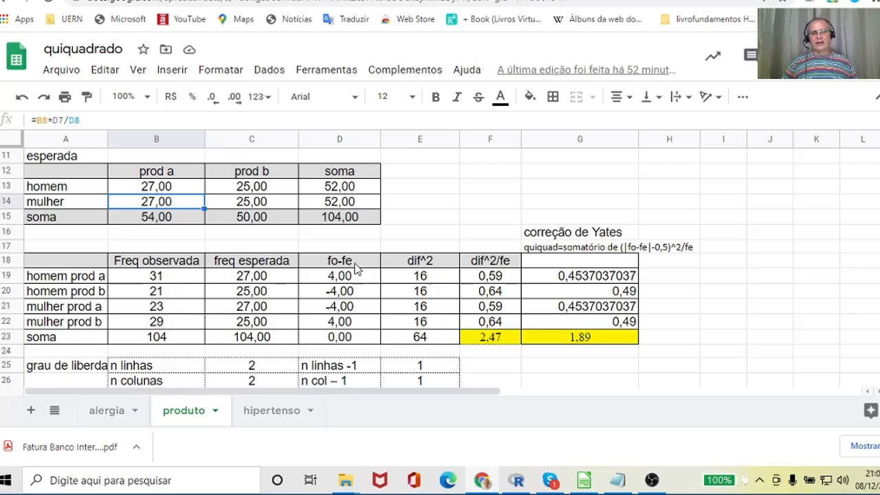
pyautogui.click(420, 274)
pyautogui.click(487, 276)
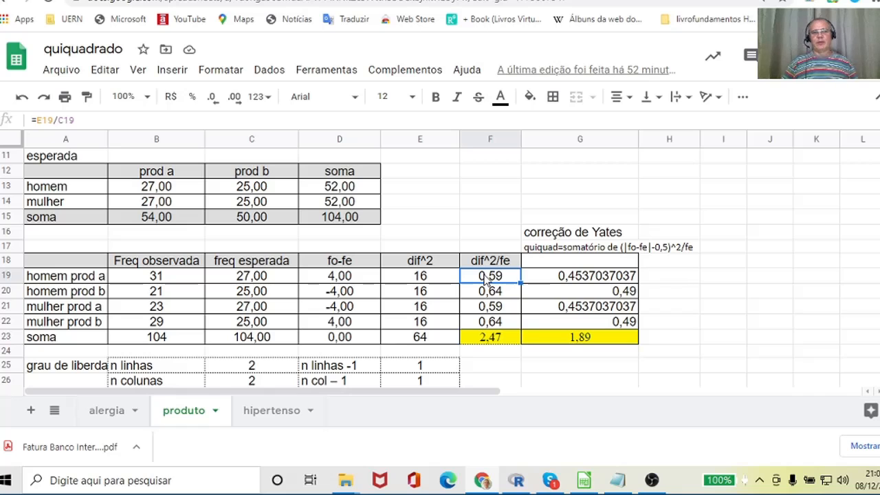
pyautogui.click(488, 293)
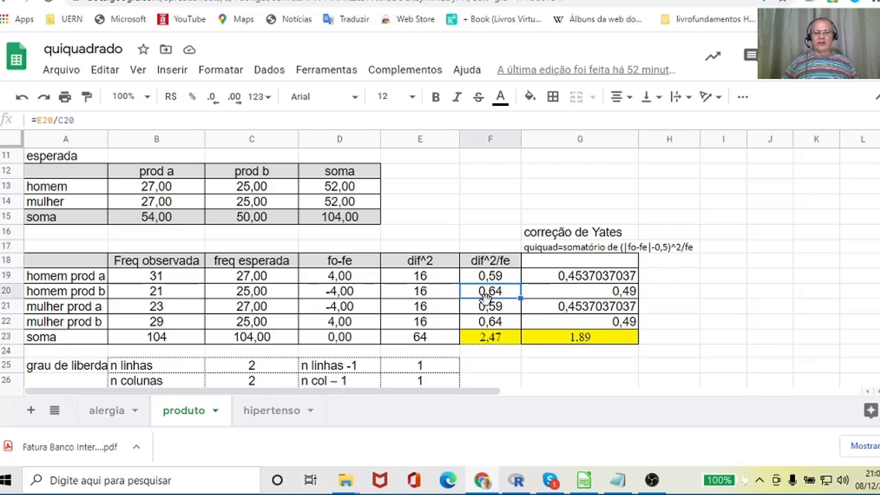
pyautogui.click(487, 309)
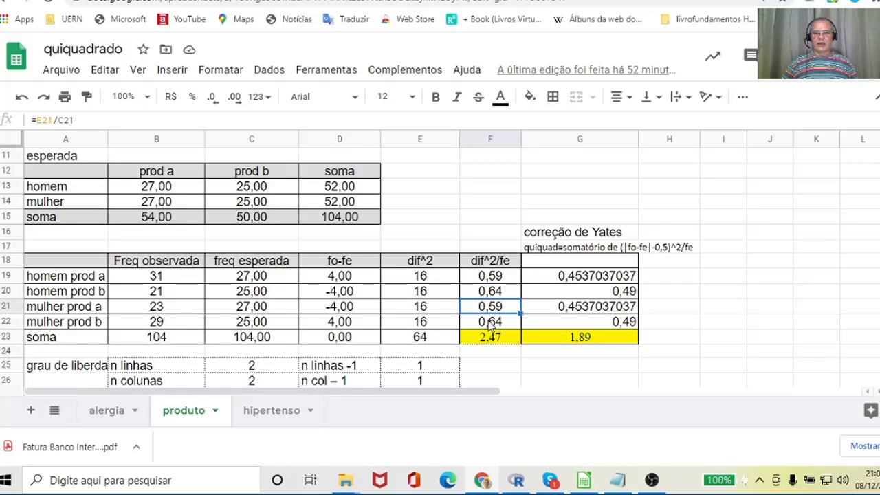
pyautogui.click(489, 323)
pyautogui.click(498, 342)
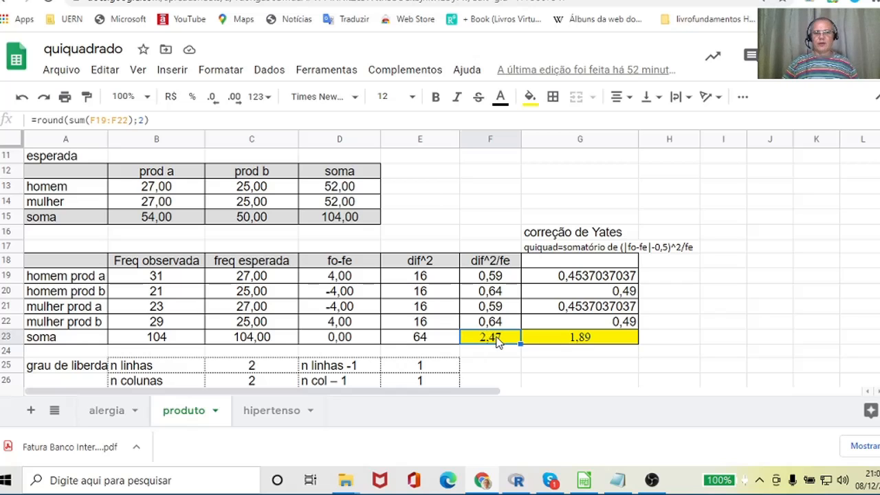
# - Review the degrees-of-freedom block on the produto sheet and inspect the uncorrected p-value formula in E29 without changing it
pyautogui.scroll(-1, 499, 343)
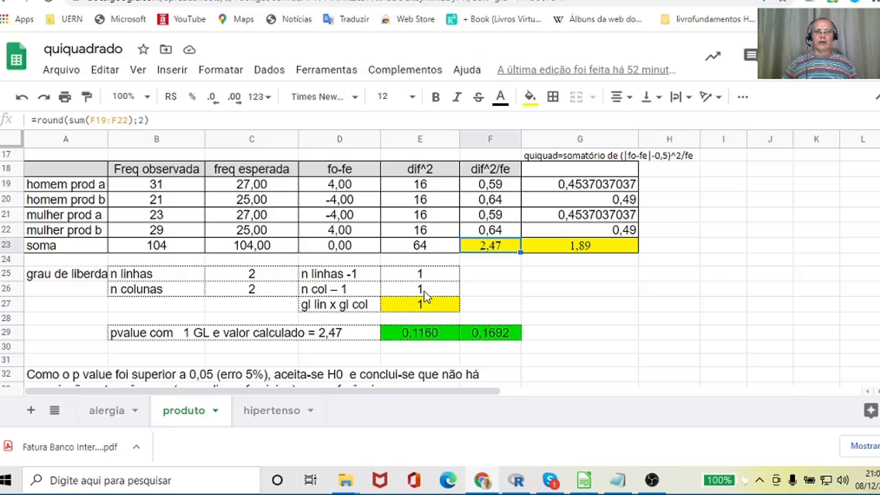
pyautogui.scroll(3, 366, 266)
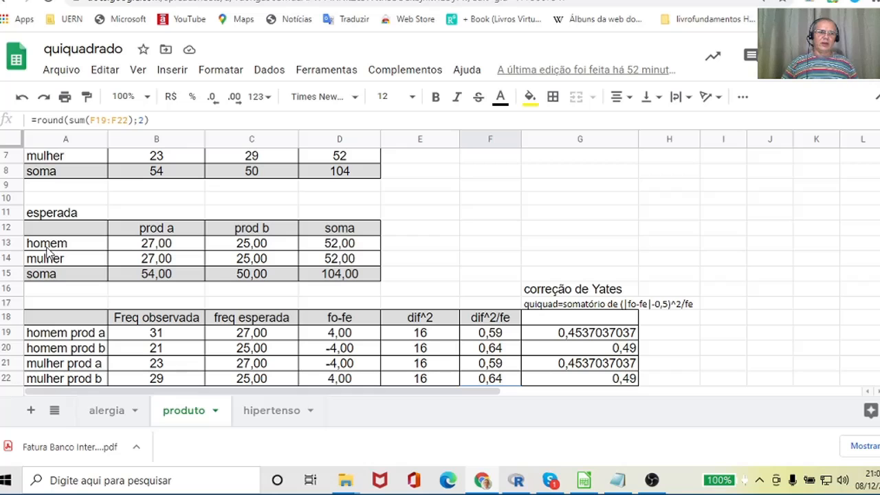
pyautogui.scroll(-3, 342, 234)
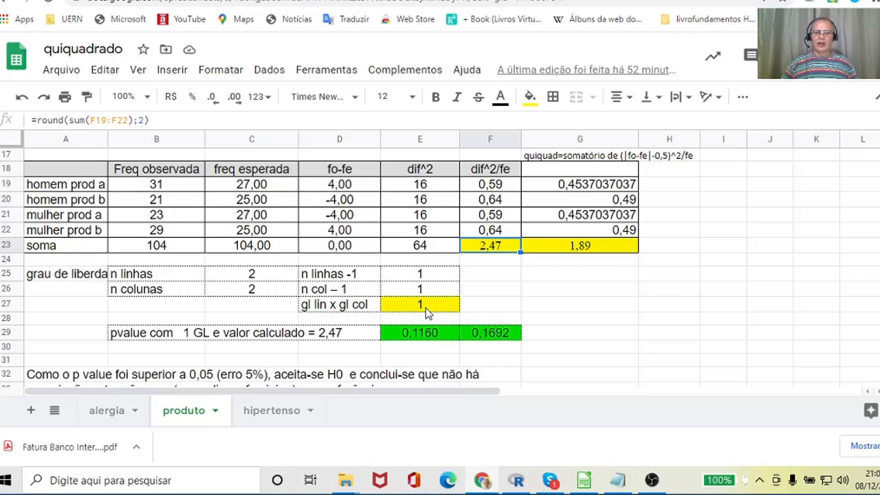
pyautogui.click(433, 332)
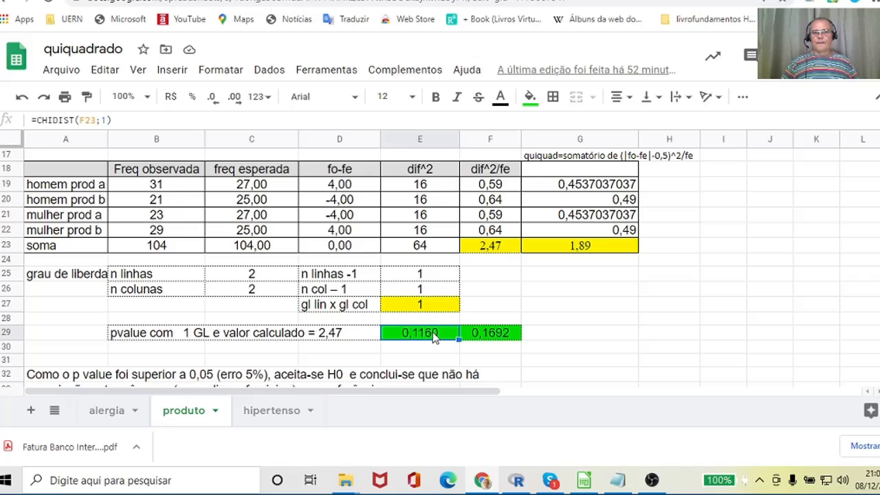
pyautogui.doubleClick(432, 332)
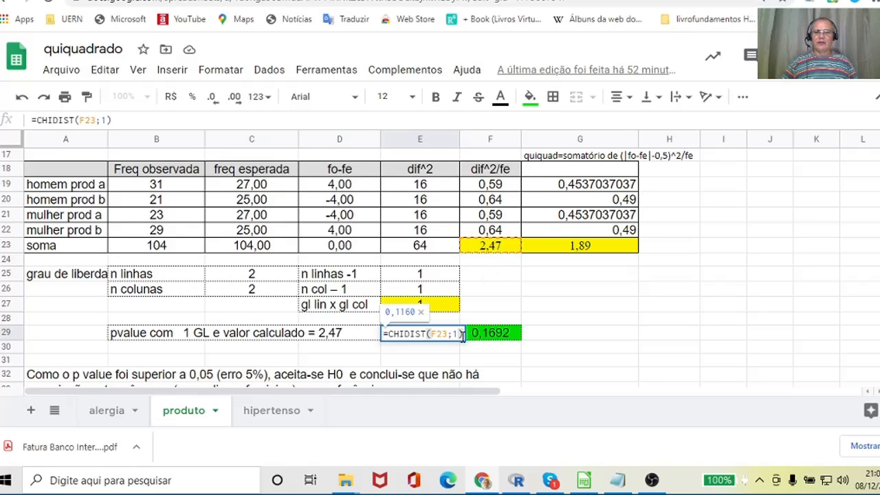
pyautogui.press('Return')
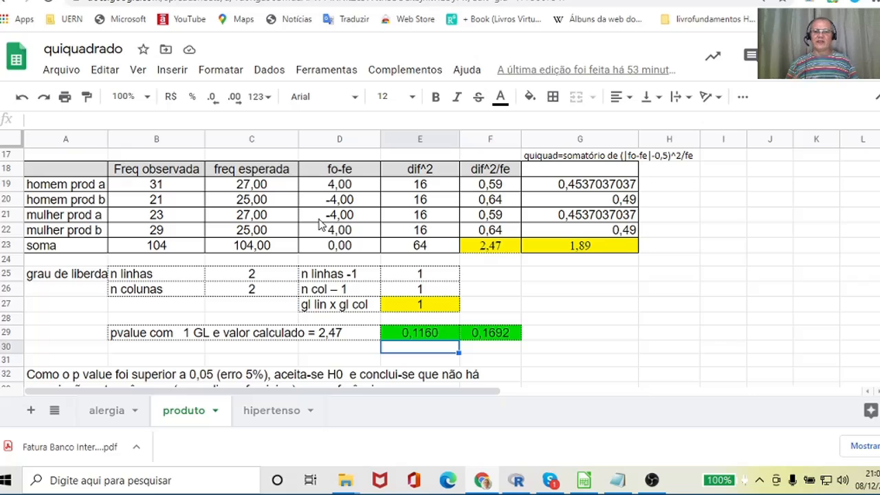
# - Examine the Yates correction formula in G19, its rounded sum in G23 and the corrected p-value formula in F29
pyautogui.click(550, 189)
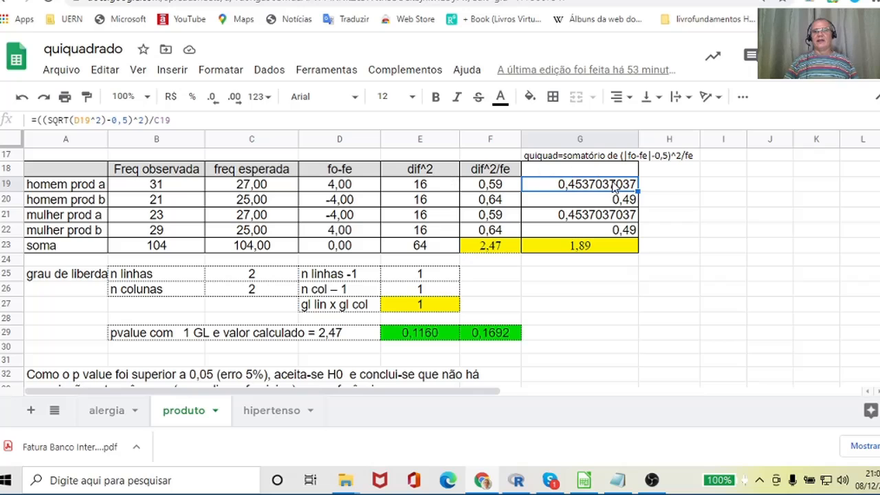
pyautogui.click(594, 254)
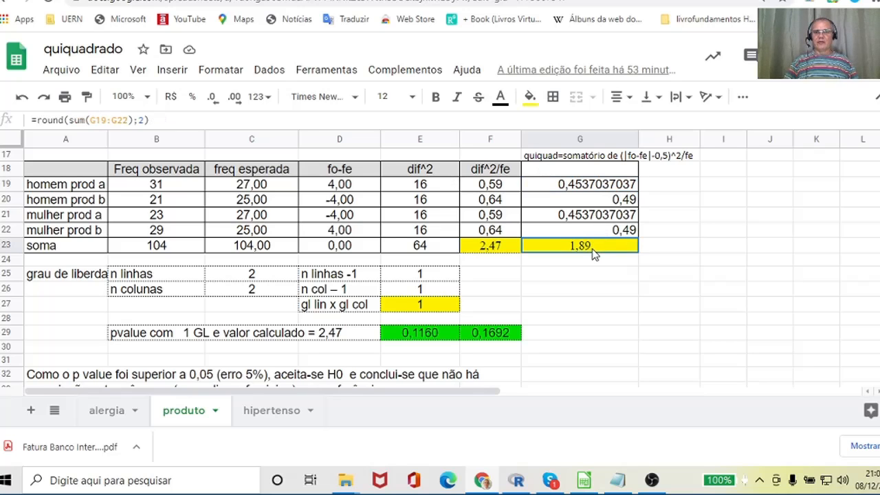
pyautogui.click(501, 337)
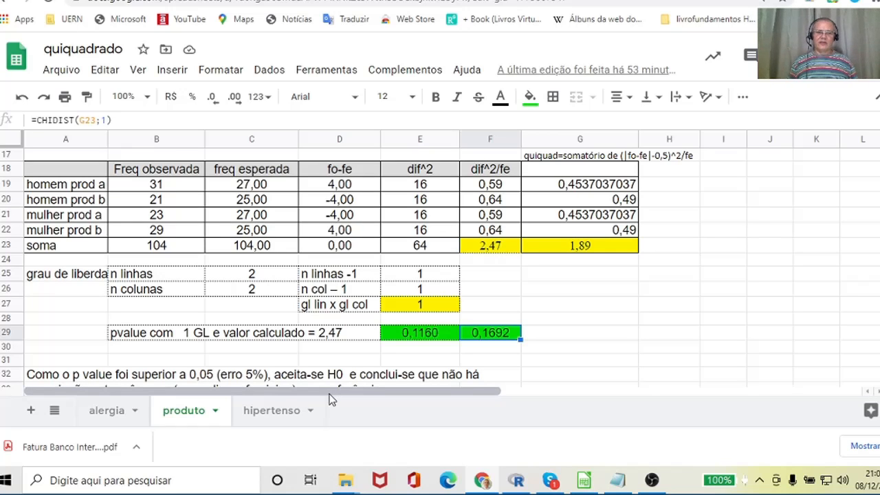
# - Open the hipertenso sheet and inspect the expected-frequency formulas for sedentary people in B13 and C13, leaving them unedited
pyautogui.click(283, 415)
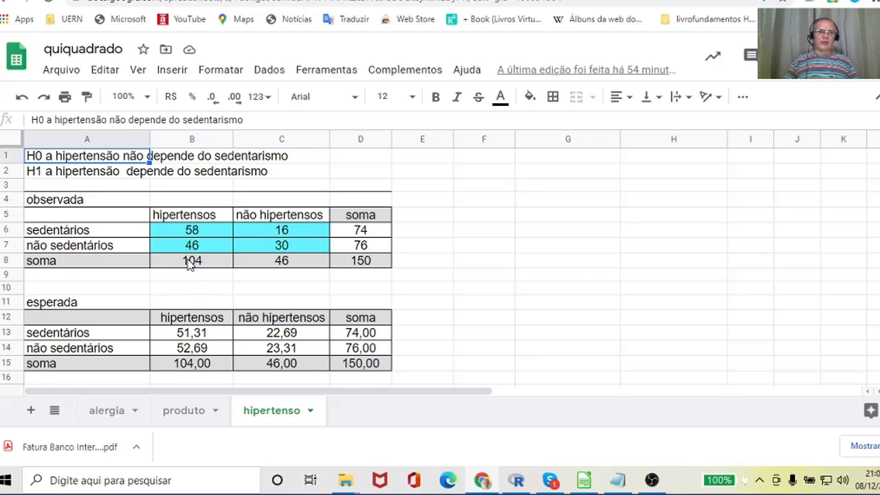
pyautogui.doubleClick(203, 332)
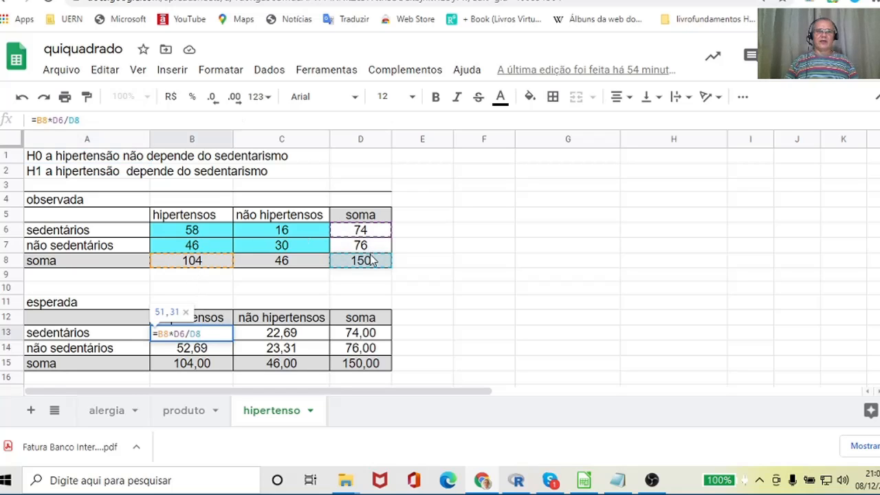
pyautogui.press('Return')
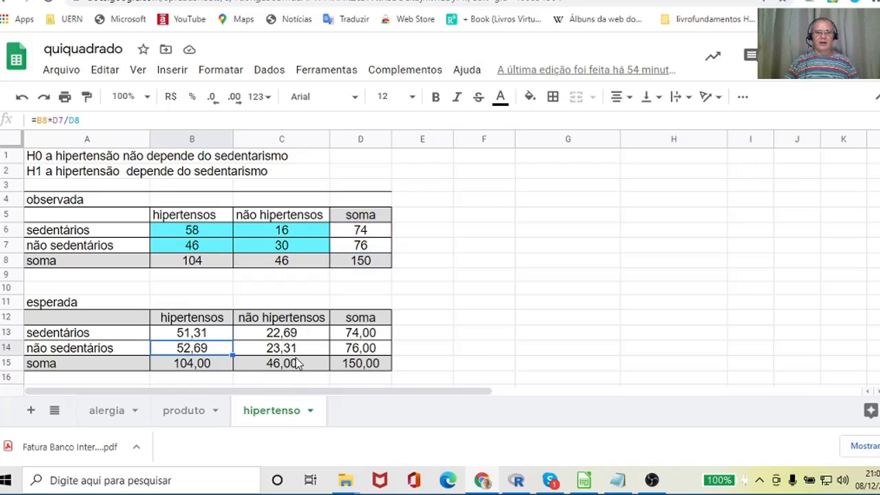
pyautogui.doubleClick(281, 334)
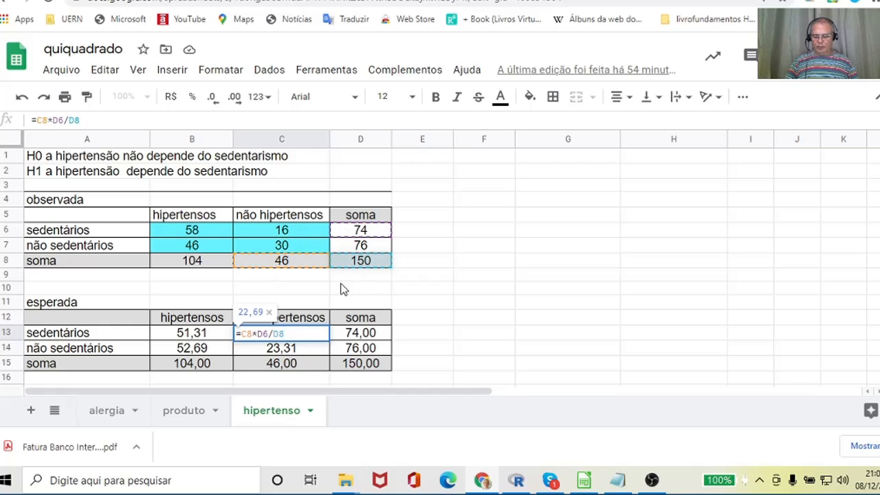
pyautogui.press('Return')
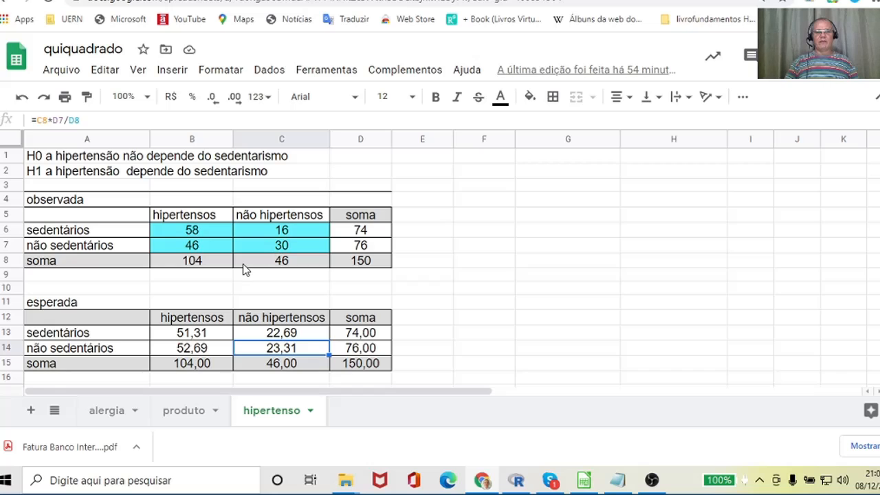
# - Examine the dif^2/fe formulas for the four hypertension groups in F19 through F22 and their rounded sum in F23
pyautogui.scroll(-1, 245, 270)
pyautogui.scroll(-5, 242, 270)
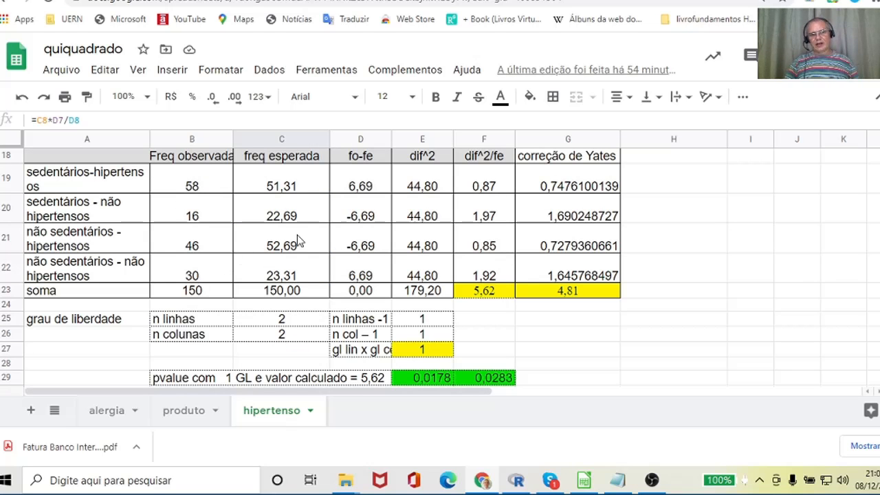
pyautogui.click(489, 187)
pyautogui.click(492, 219)
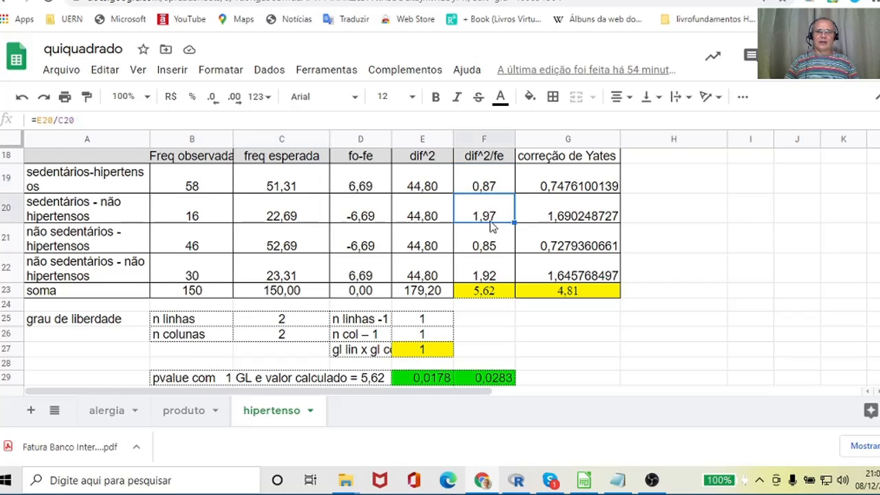
pyautogui.click(497, 245)
pyautogui.click(502, 272)
pyautogui.click(495, 291)
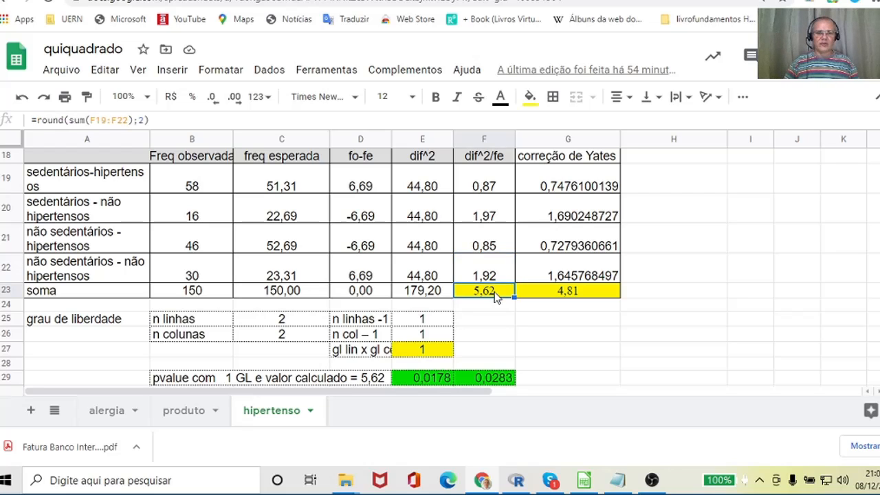
# - Inspect the hipertenso sheet's uncorrected p-value formula in E29, the Yates sum in G23 and the corrected p-value formula in F29
pyautogui.doubleClick(409, 378)
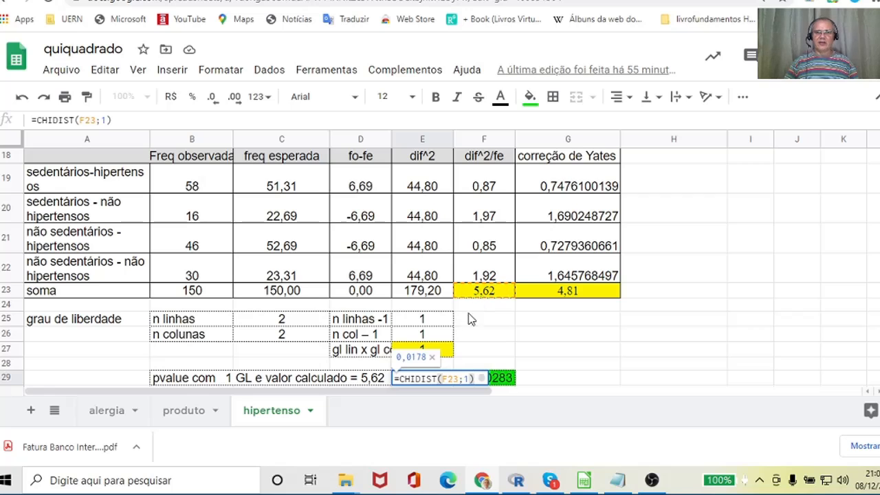
pyautogui.press('Return')
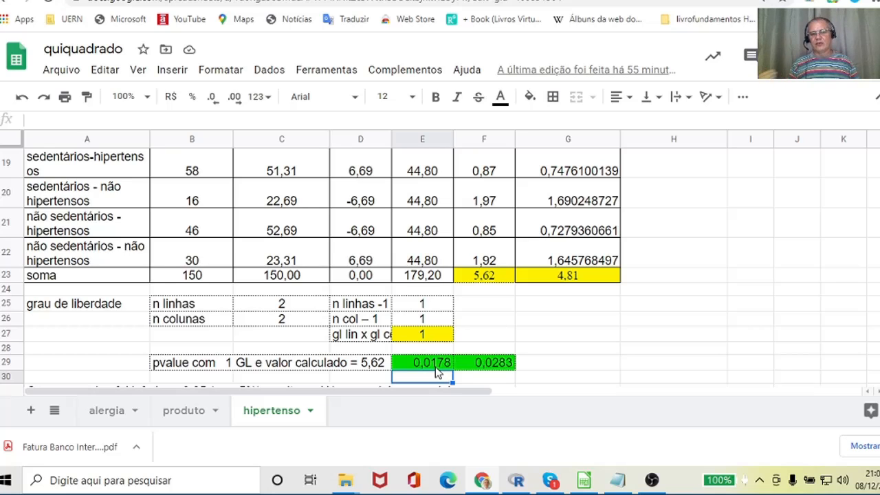
pyautogui.click(572, 277)
pyautogui.click(500, 370)
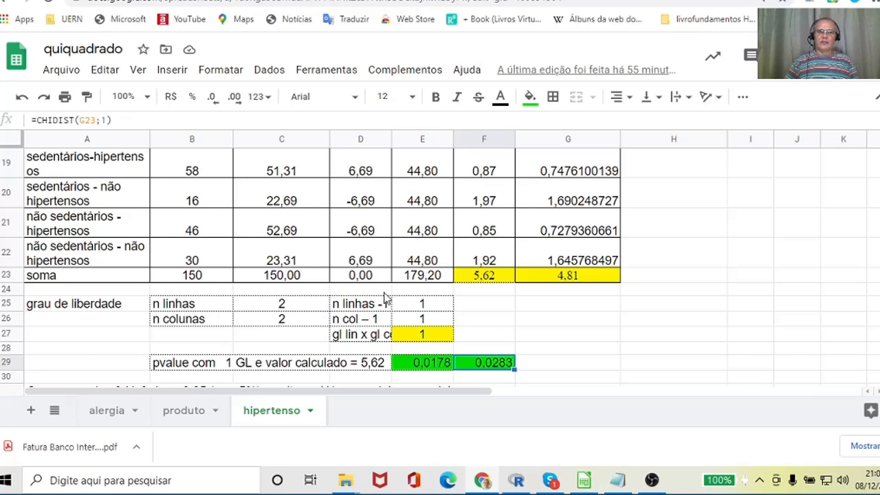
# - Return to the observed and expected frequency tables for hypertension and sedentary lifestyle
pyautogui.scroll(3, 385, 299)
pyautogui.scroll(3, 385, 298)
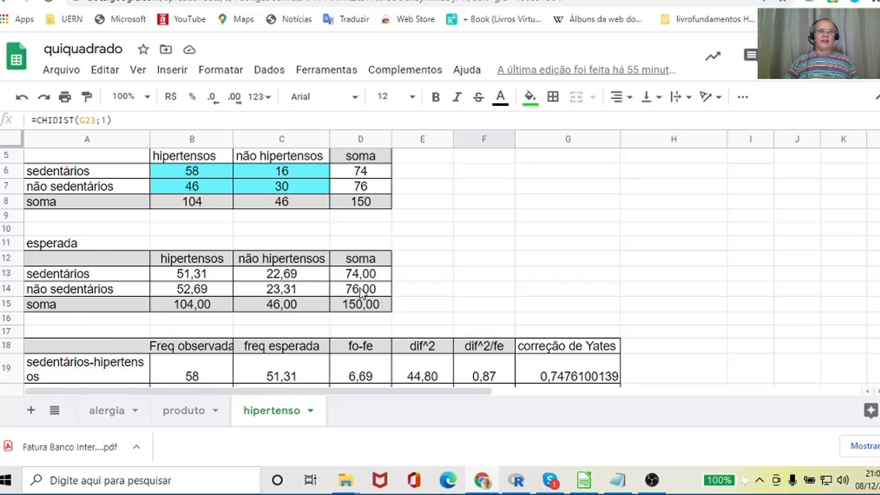
pyautogui.scroll(2, 358, 296)
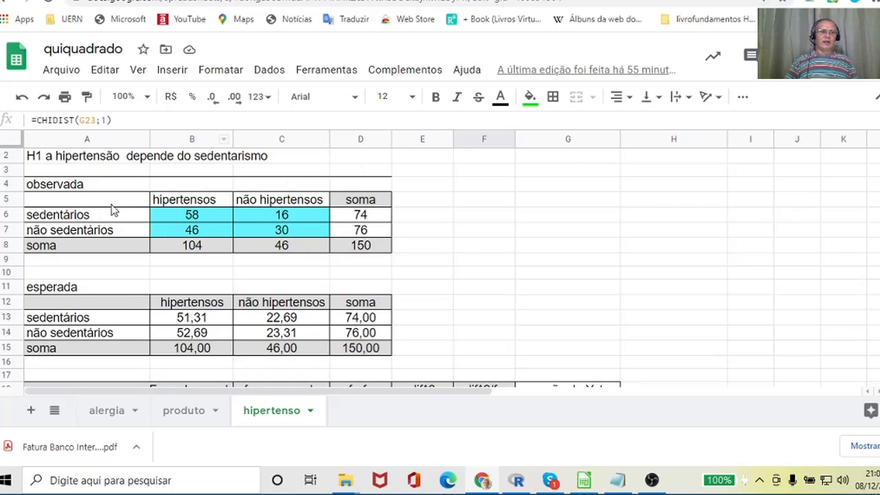